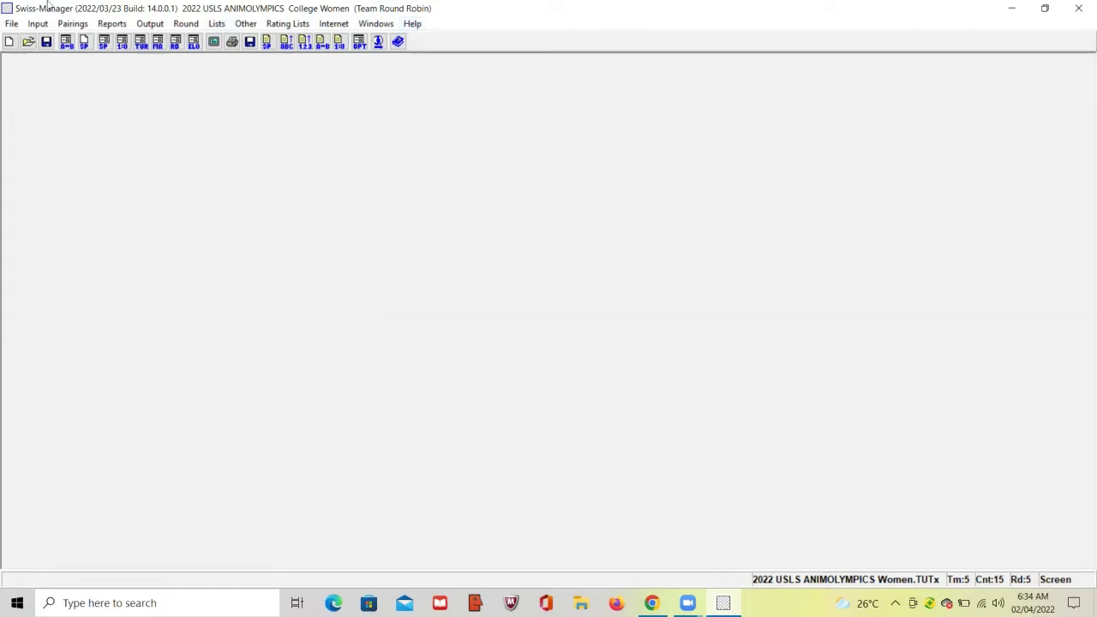
Start a new tournament from the File menu and confirm Swiss System as its type.
click(12, 25)
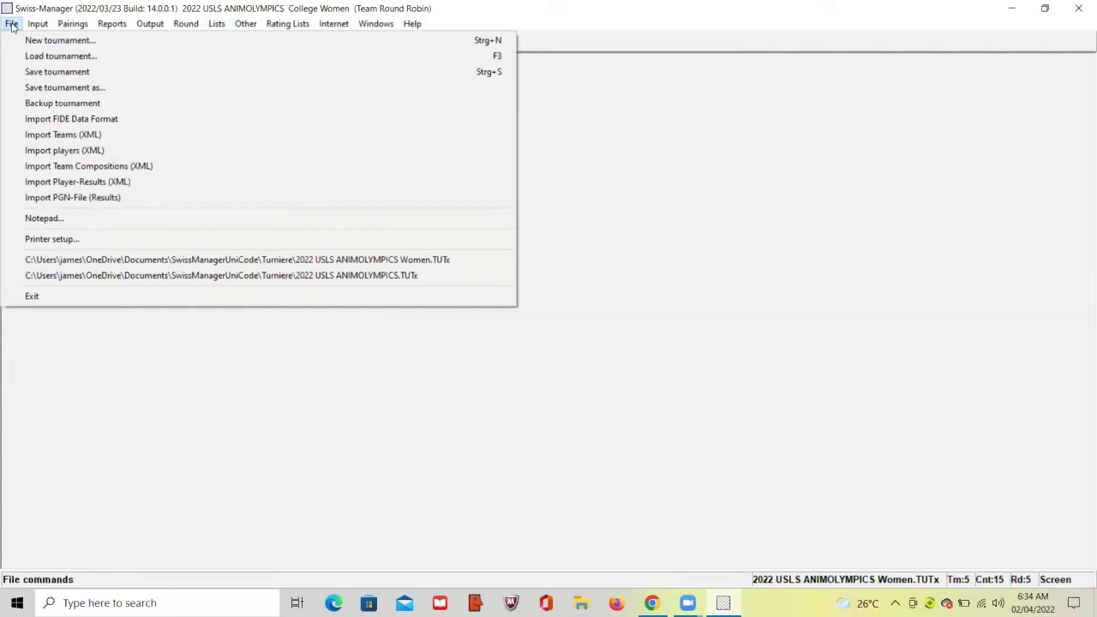
click(12, 26)
click(12, 26)
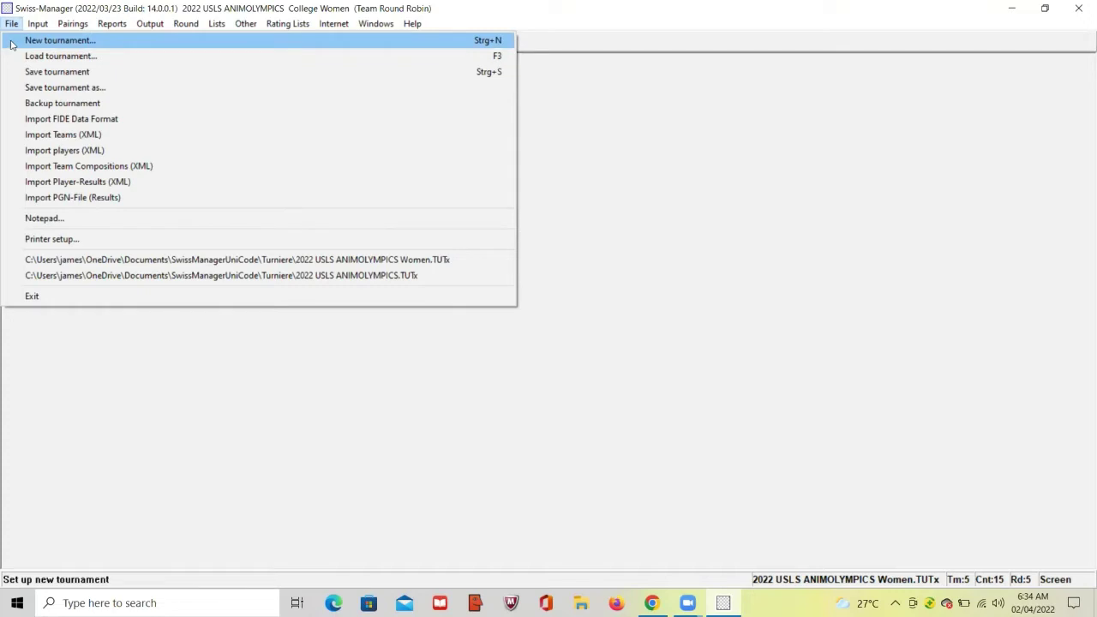
click(12, 41)
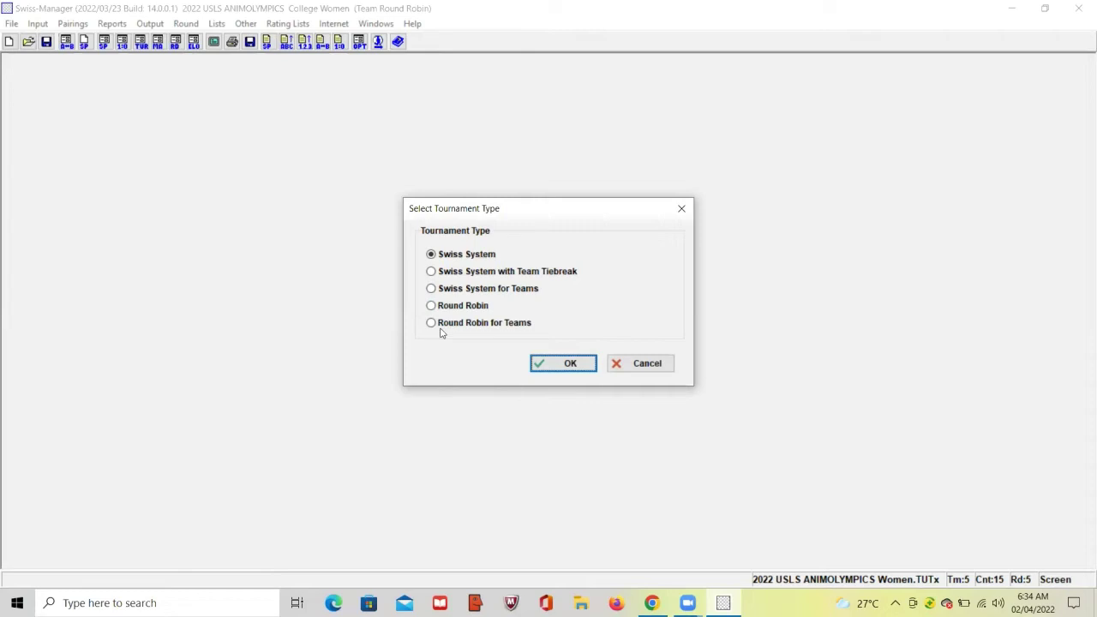
click(570, 364)
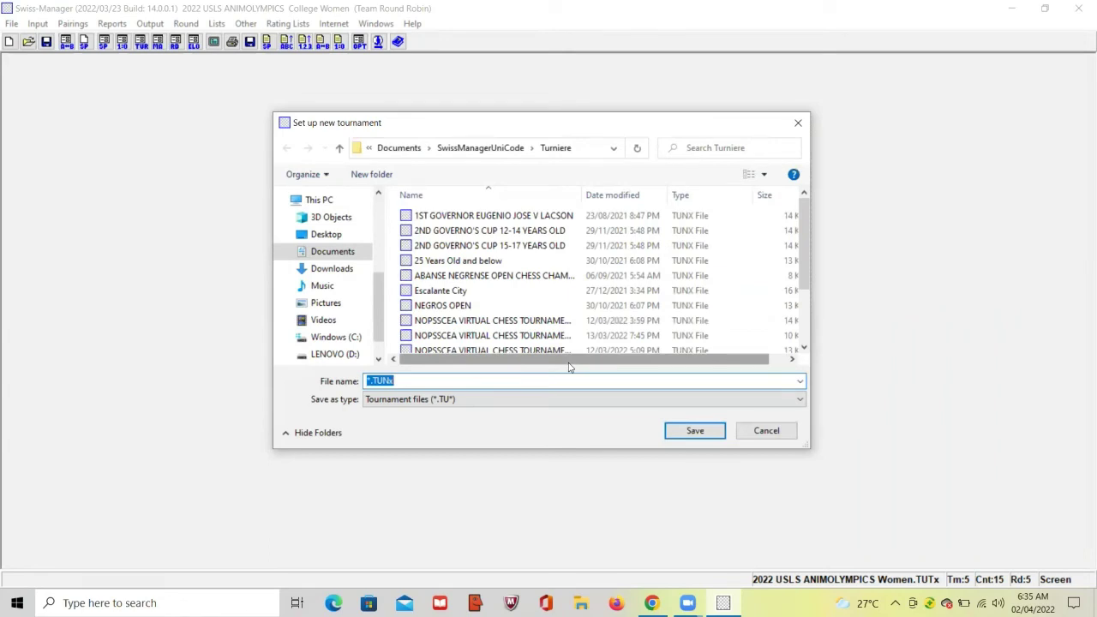
Save the new tournament file as 'Sample Tournament'.
text(Sample o)
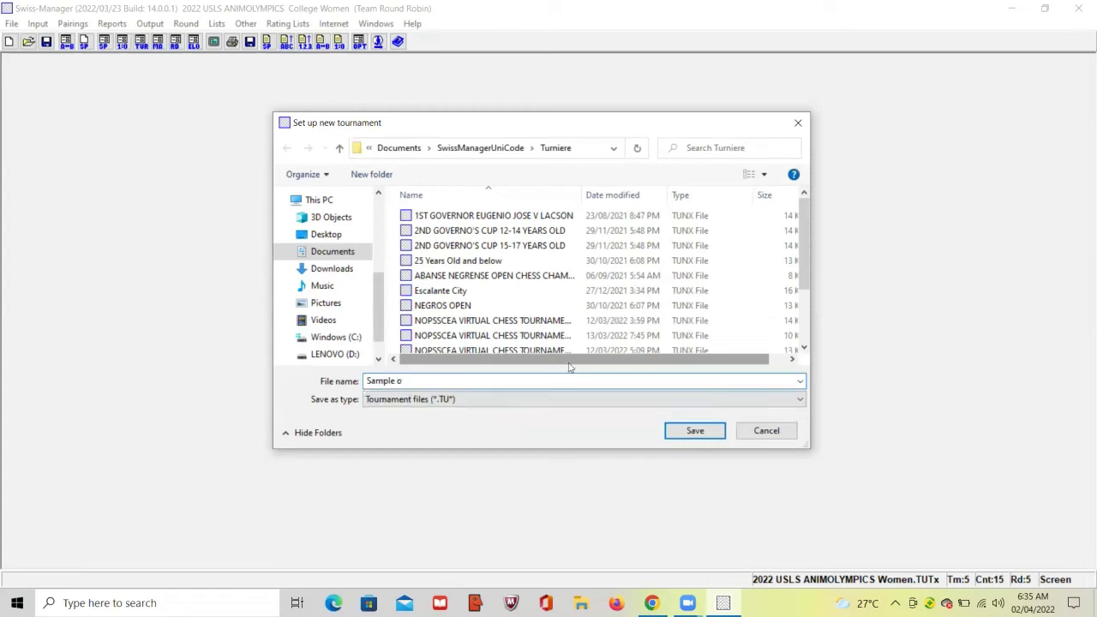
key(BackSpace)
text(Tournament)
click(692, 432)
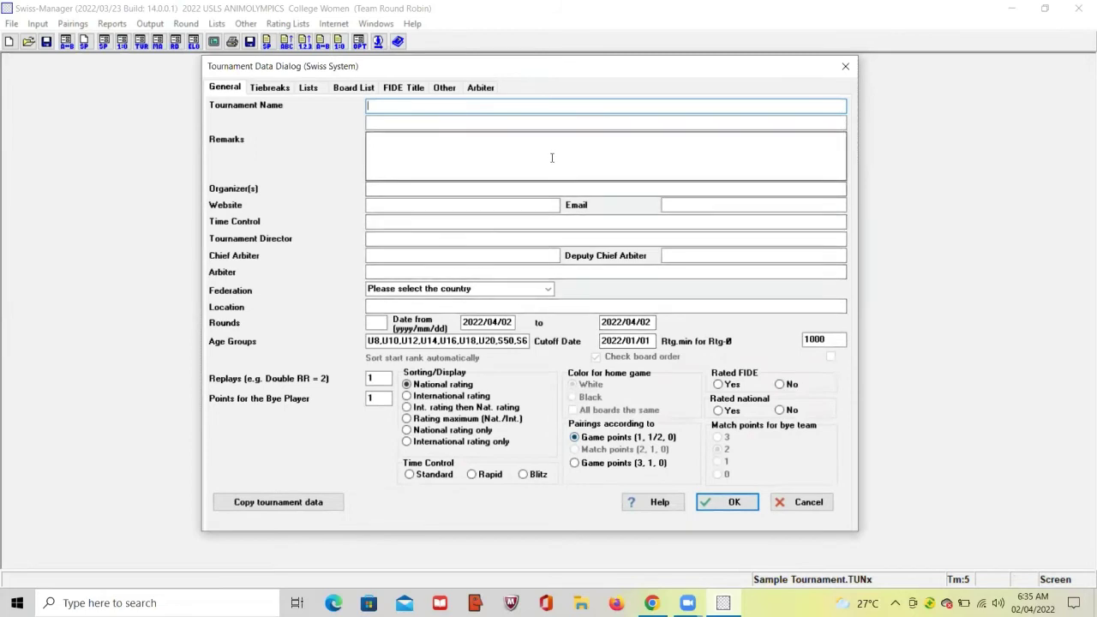
Enter tournament name 'Sample Tournament', remark 'Open Category' and organizer 'ABC'.
click(517, 597)
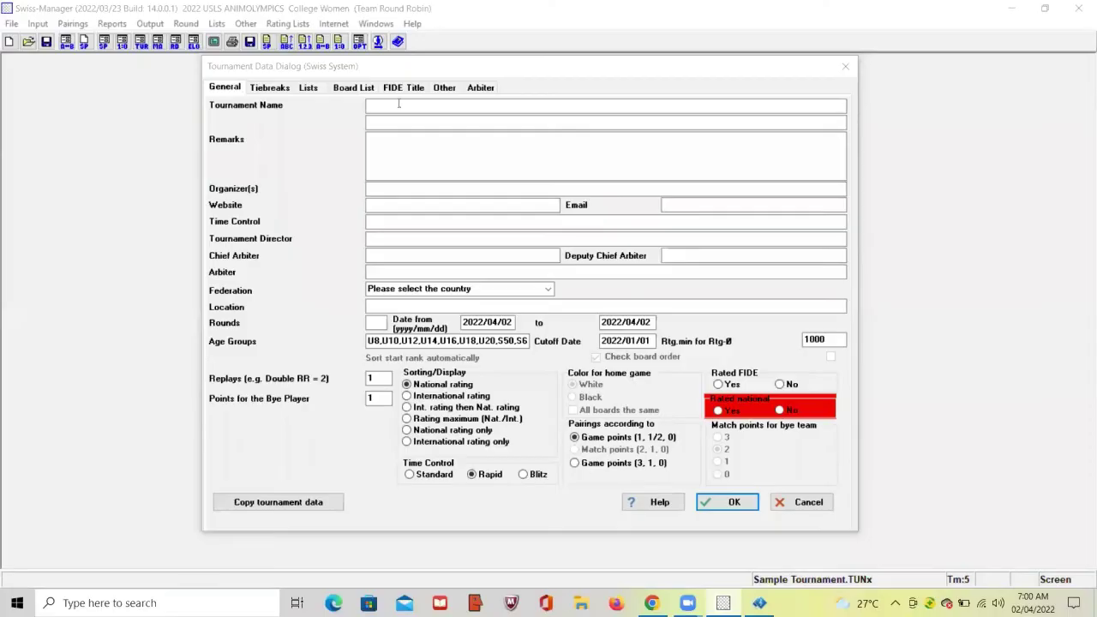
click(399, 103)
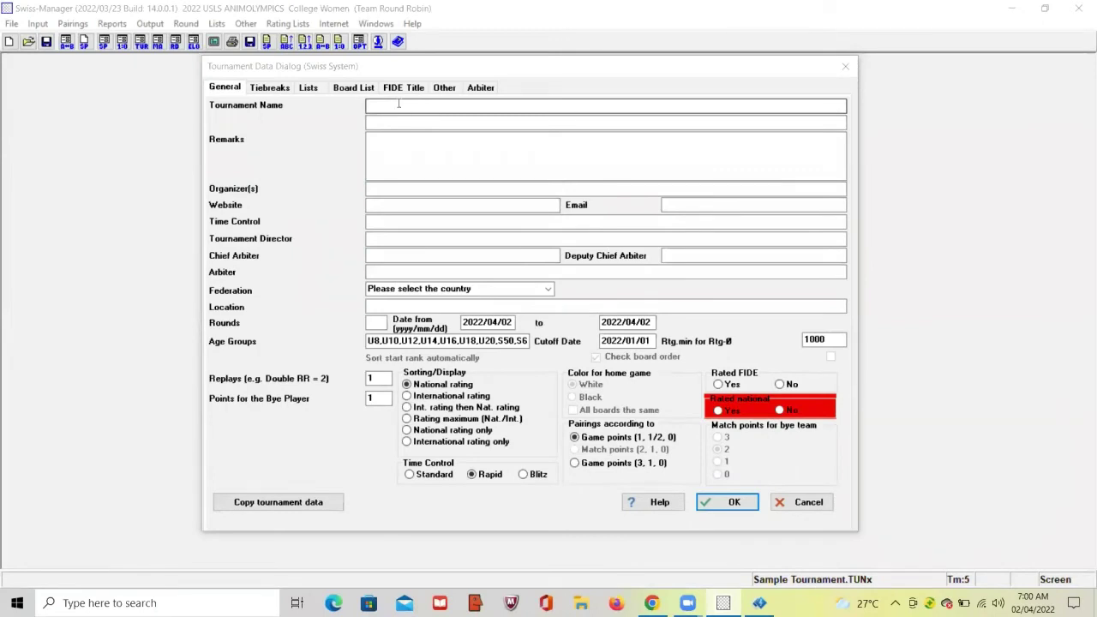
click(397, 104)
text(Sample )
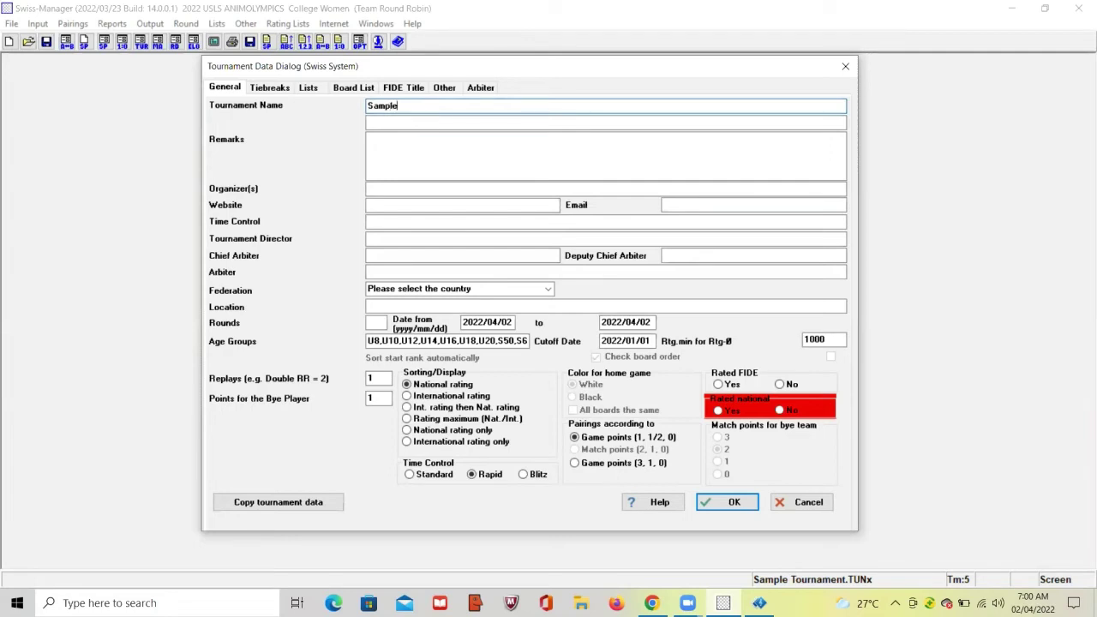
text(Tournament)
click(391, 123)
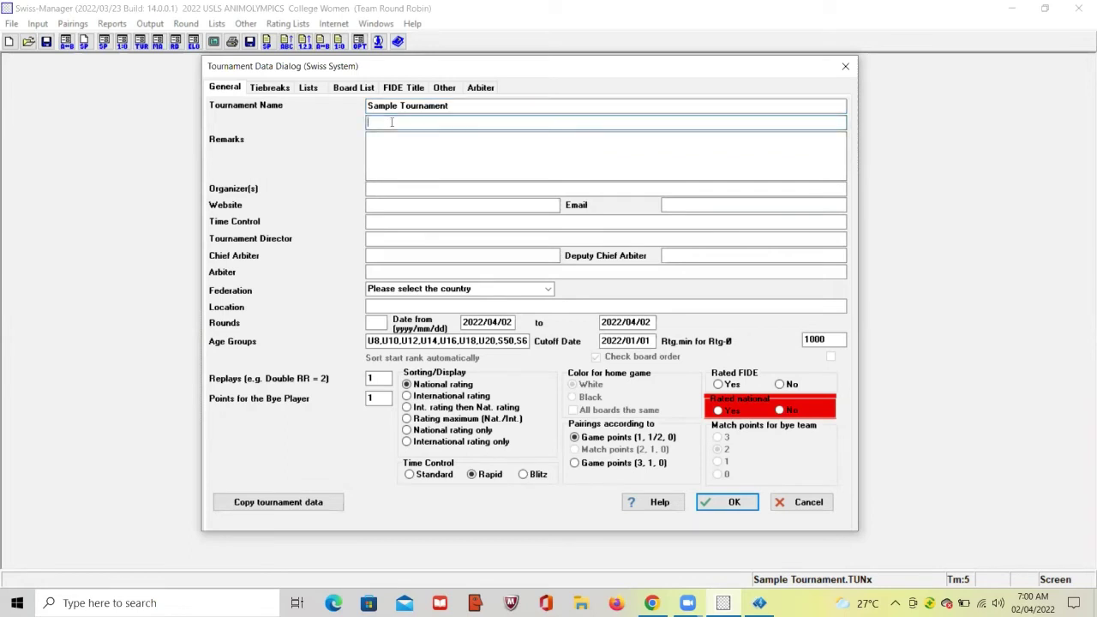
text(Open Category)
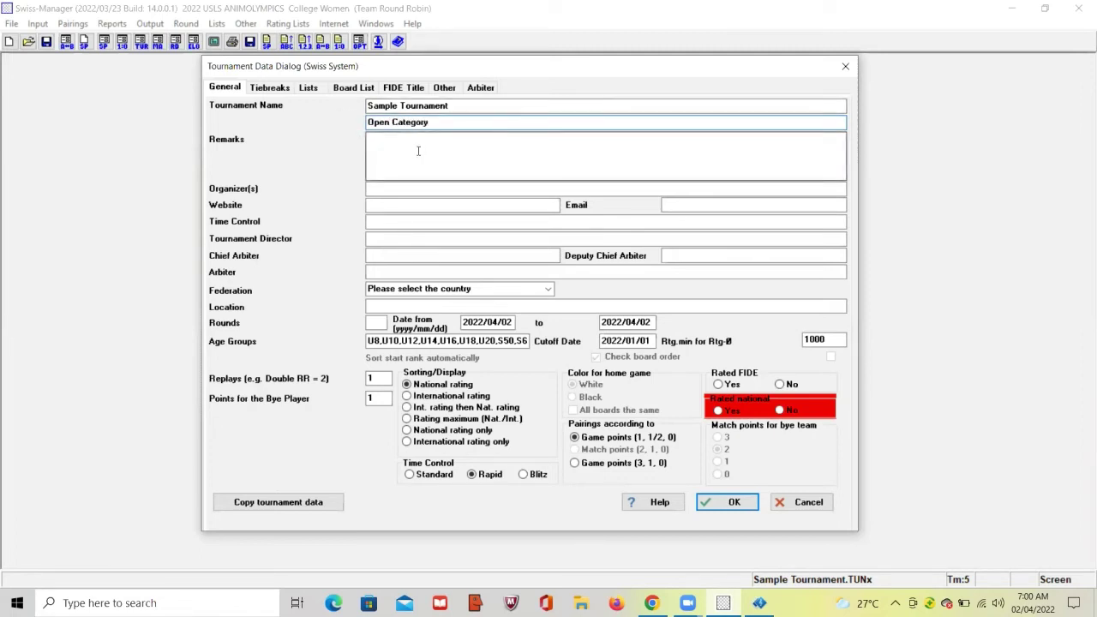
click(395, 190)
click(394, 190)
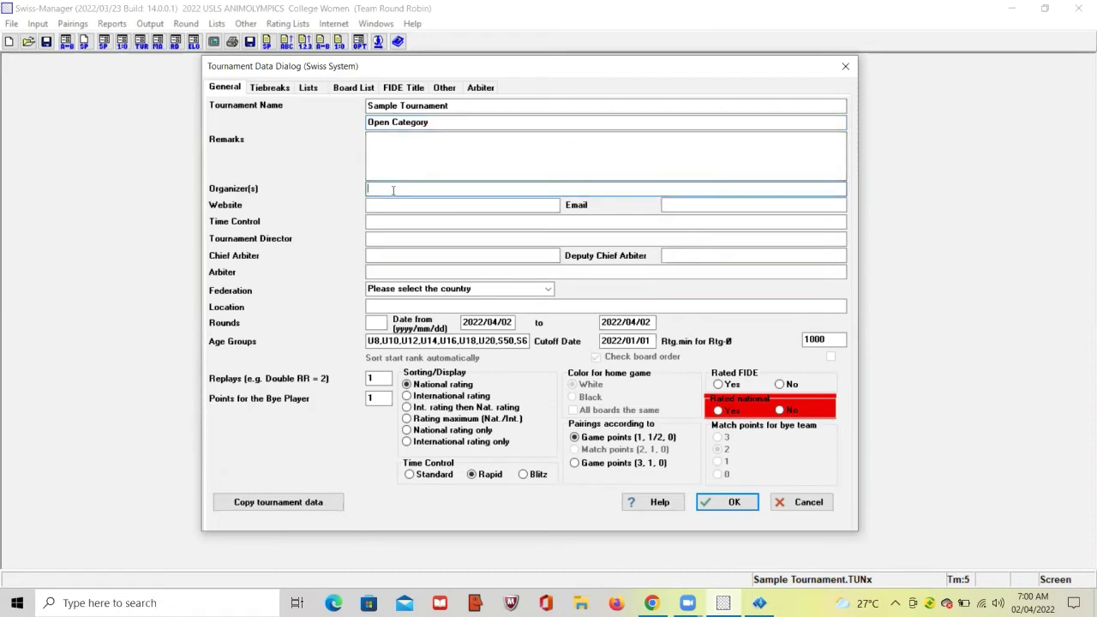
text(ABC)
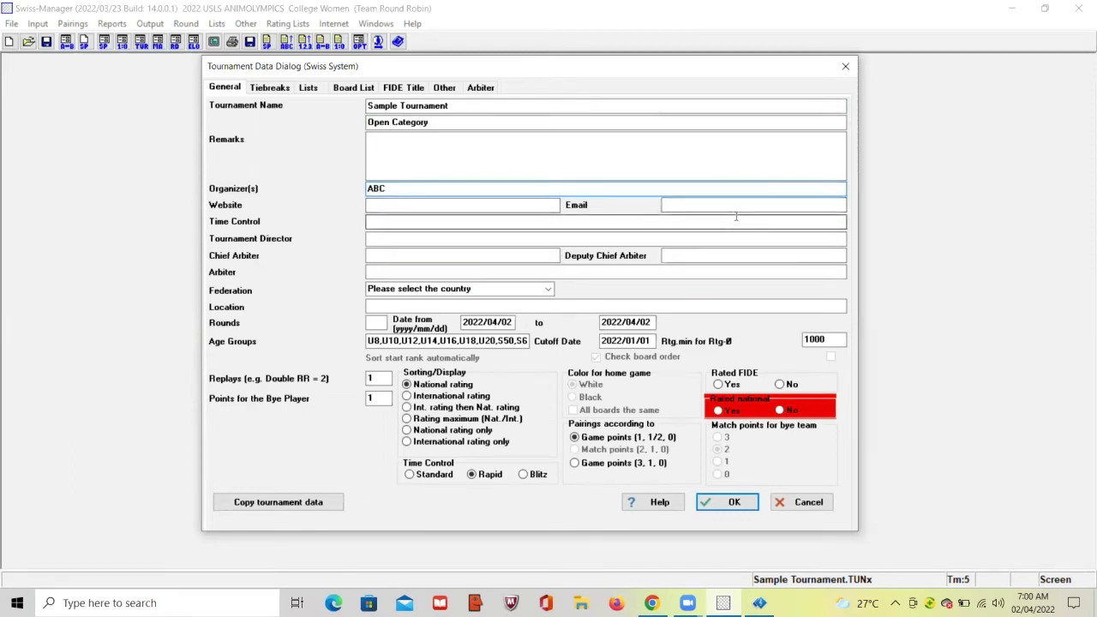
Set time control '20 Minutes + 5 Seconds Increment' and enter the director and arbiter names.
click(552, 219)
text(20 M)
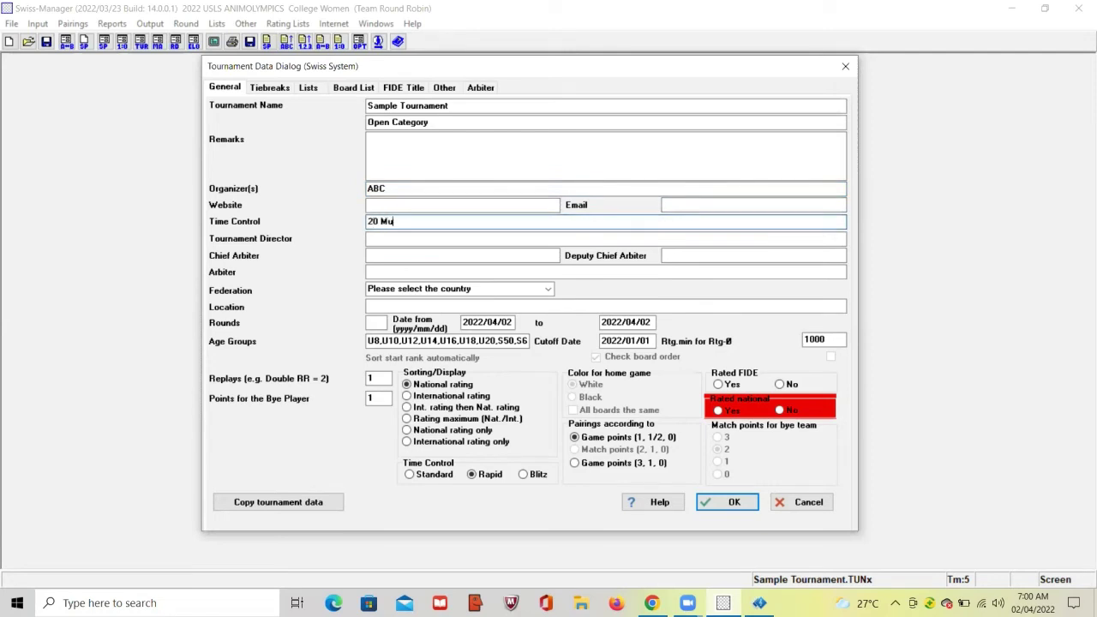
text(inutes + 5 Second)
key(BackSpace)
key(BackSpace)
key(BackSpace)
key(BackSpace)
key(BackSpace)
text(e)
text(cons)
text(s Incre)
text(ment)
click(383, 239)
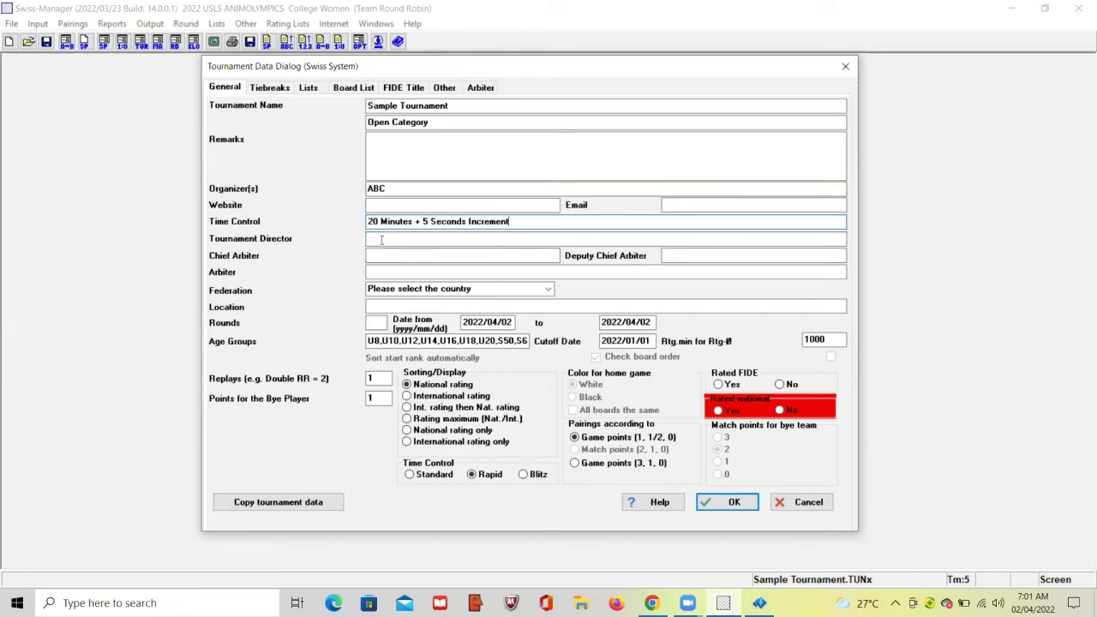
text(Lee)
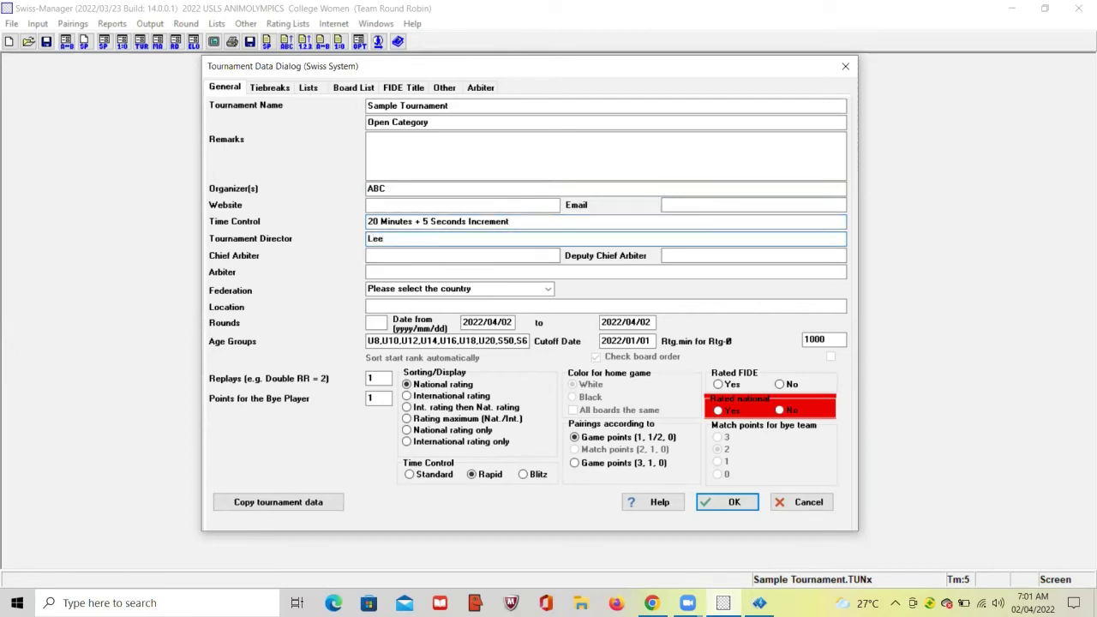
click(385, 255)
text(Harvey)
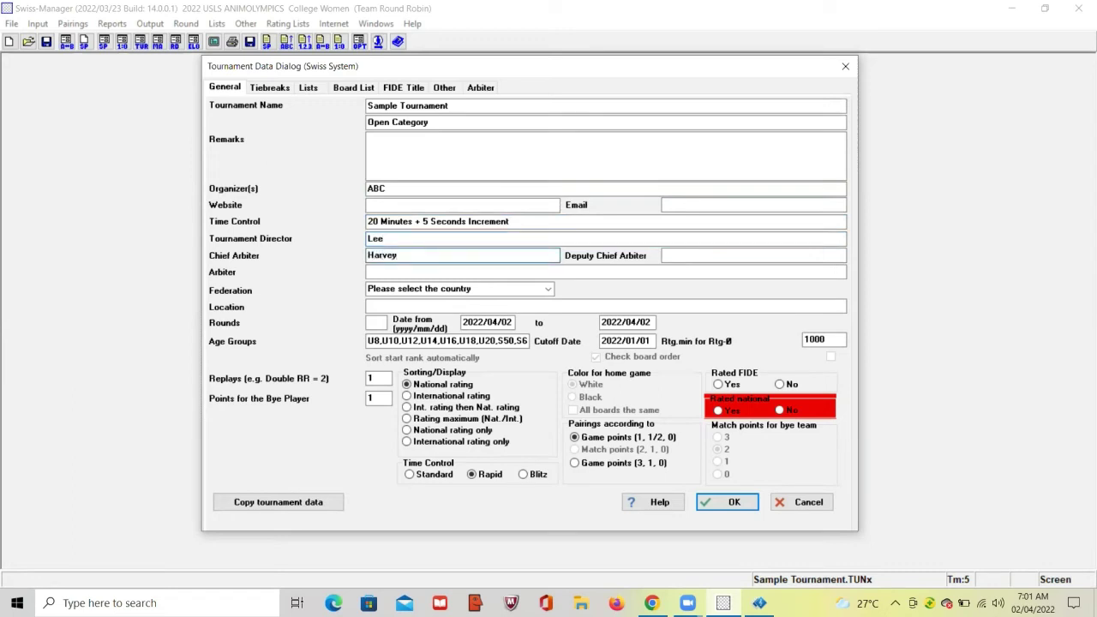
click(694, 255)
text(Ace)
click(415, 271)
text(Ronald, James)
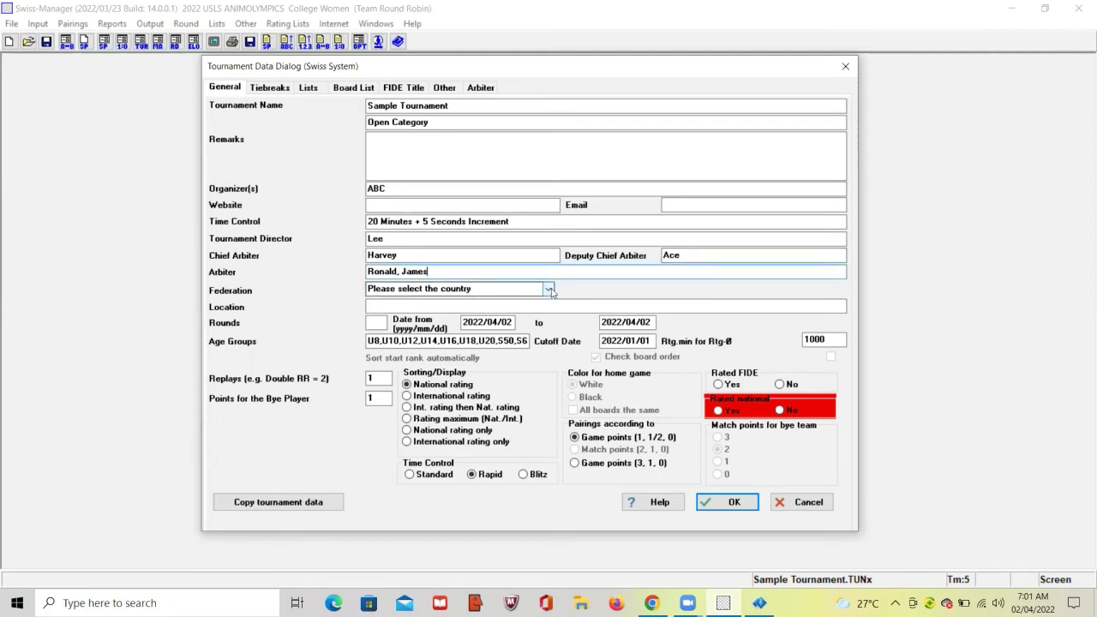
Set federation PHI Philippines, location Cebu and 6 rounds.
click(549, 290)
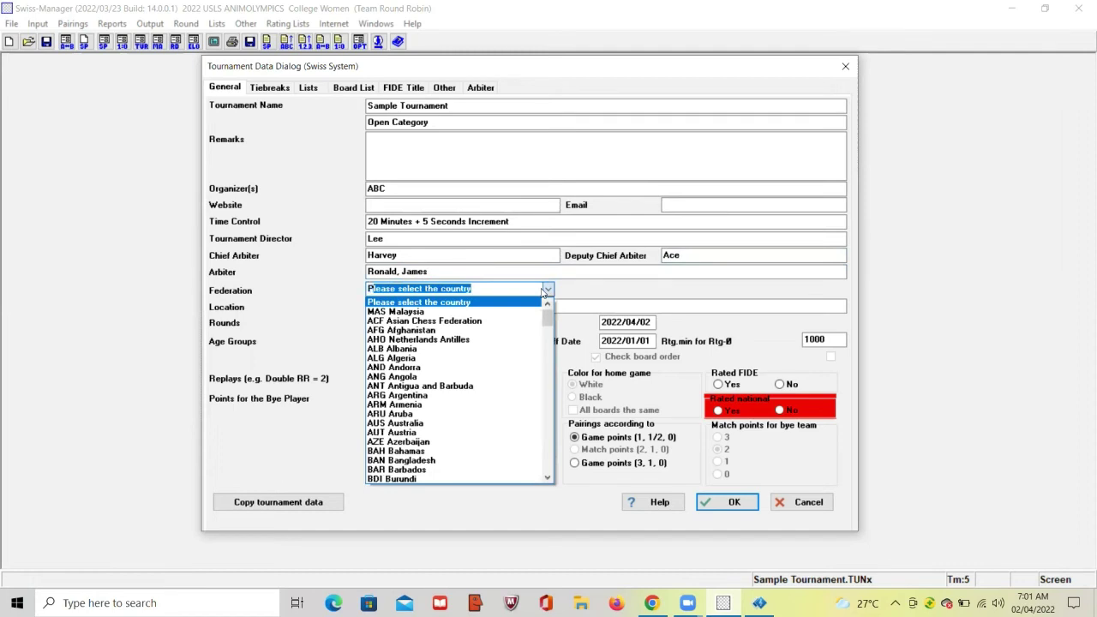
text(PHI Philippines)
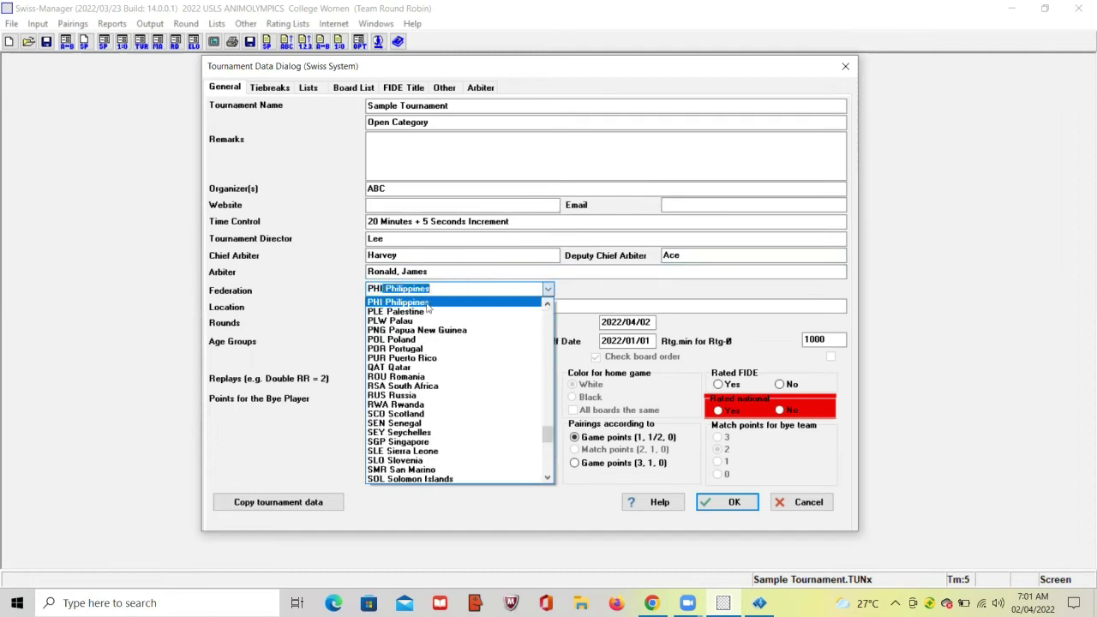
click(432, 302)
click(400, 305)
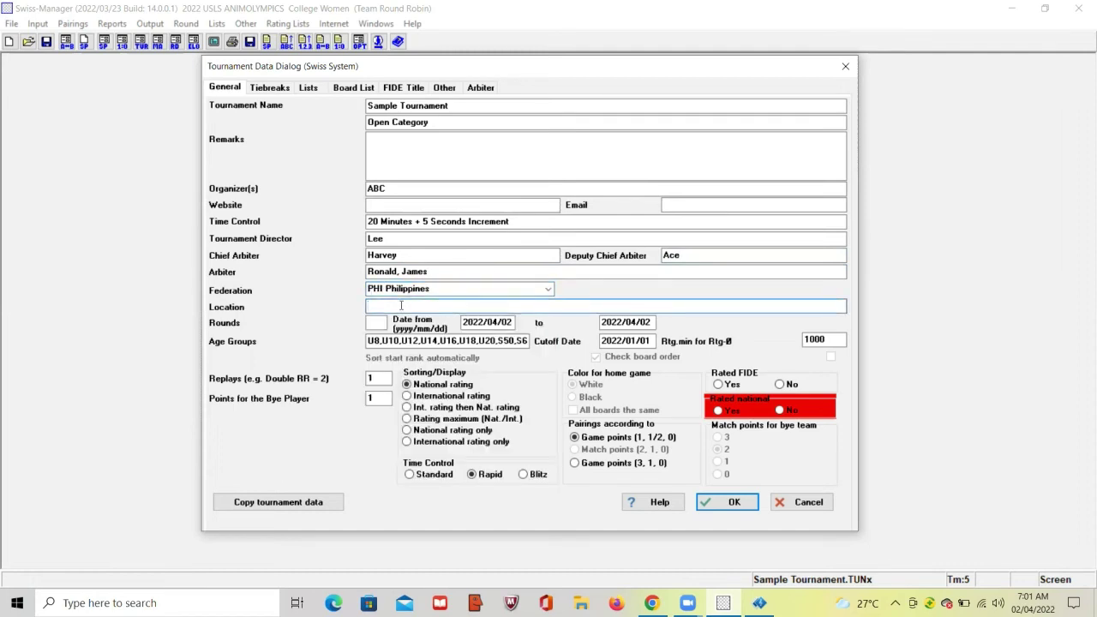
text(Cebu)
click(374, 322)
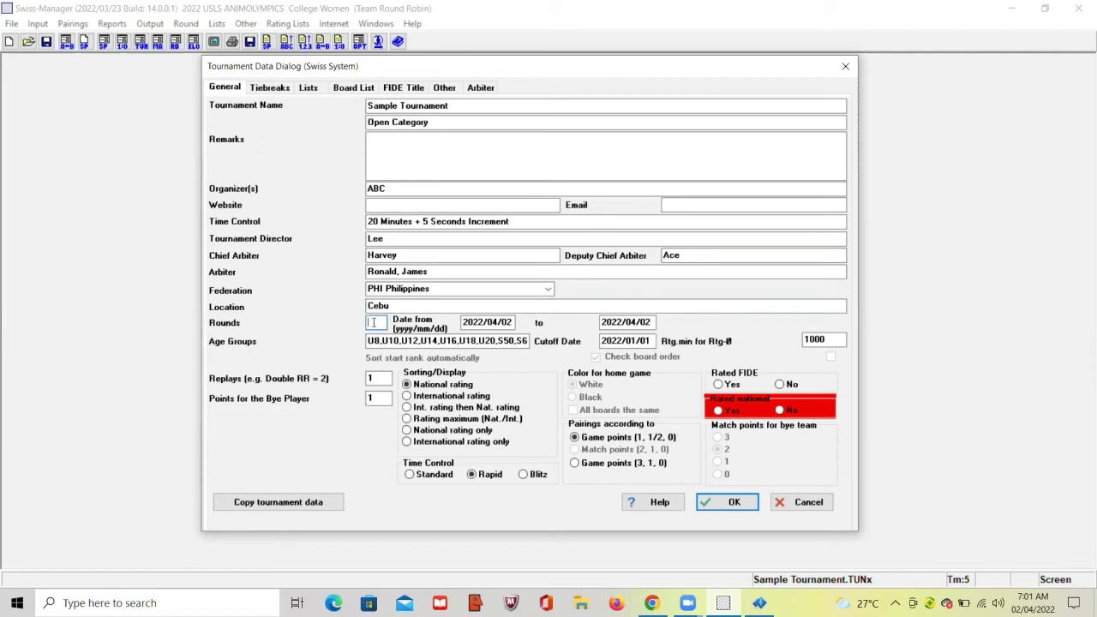
text(6)
Mark the tournament as neither FIDE nor nationally rated and confirm the data.
click(788, 384)
click(694, 254)
click(735, 504)
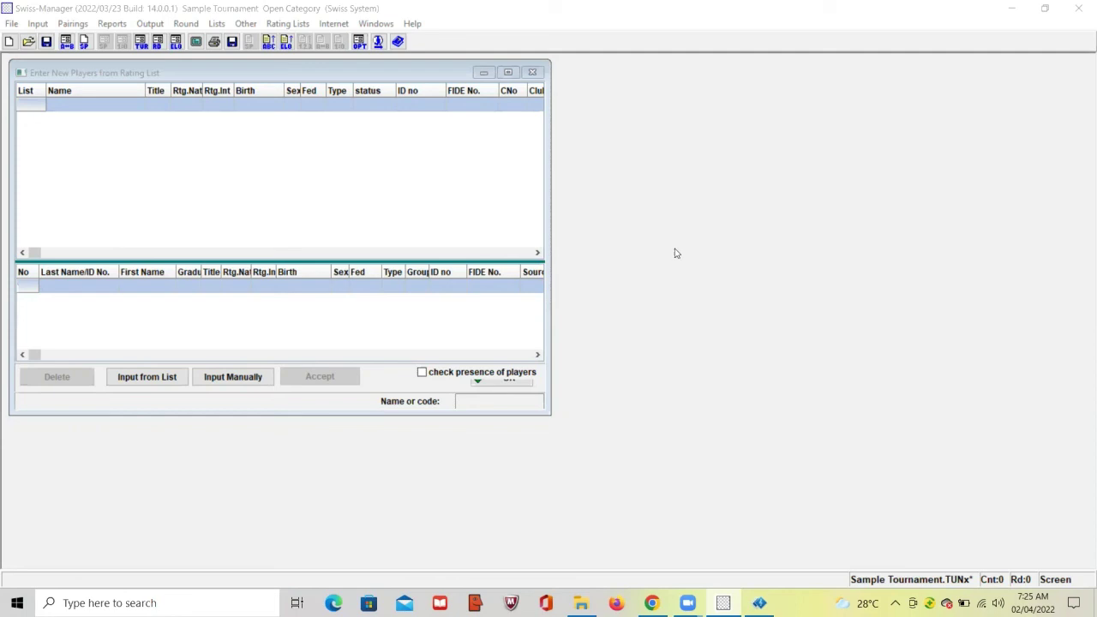
Type the first player's last name in the first row of the player grid.
click(59, 285)
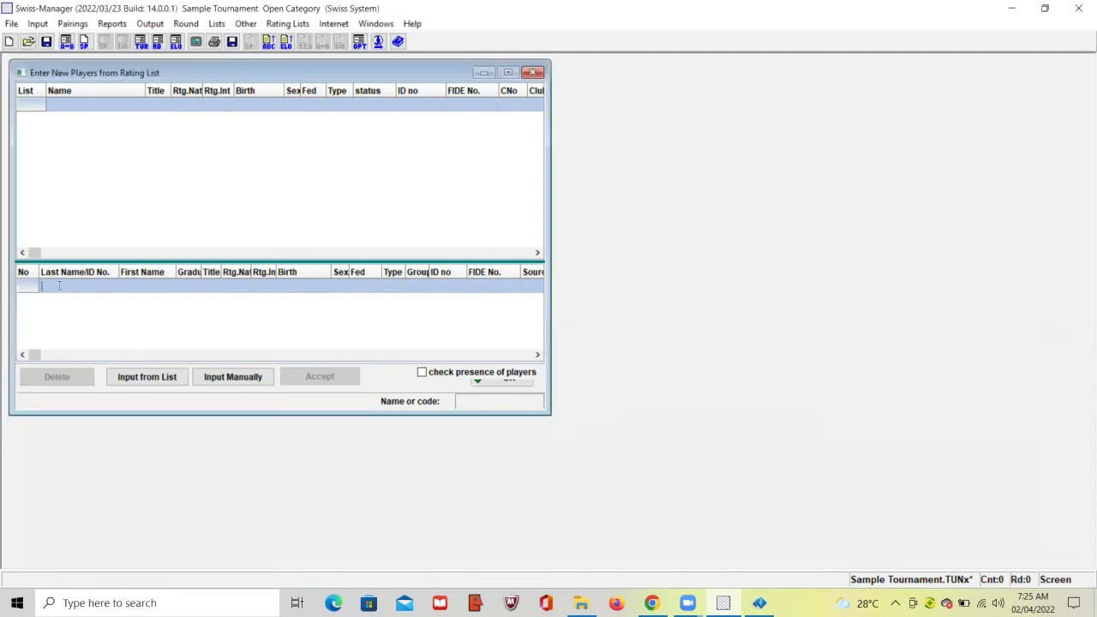
text(Todd)
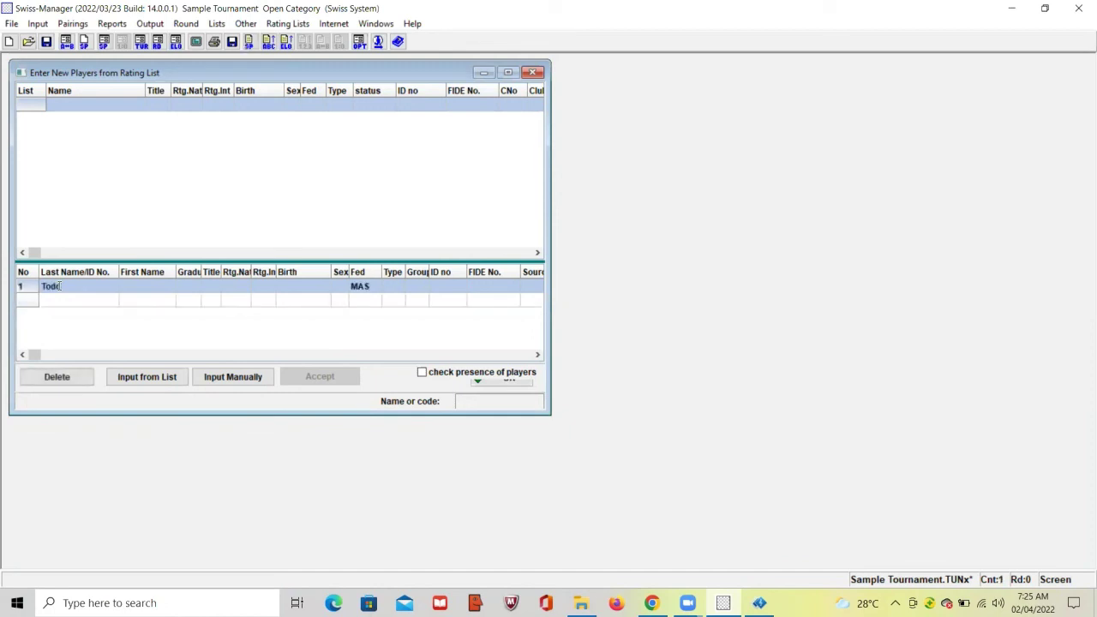